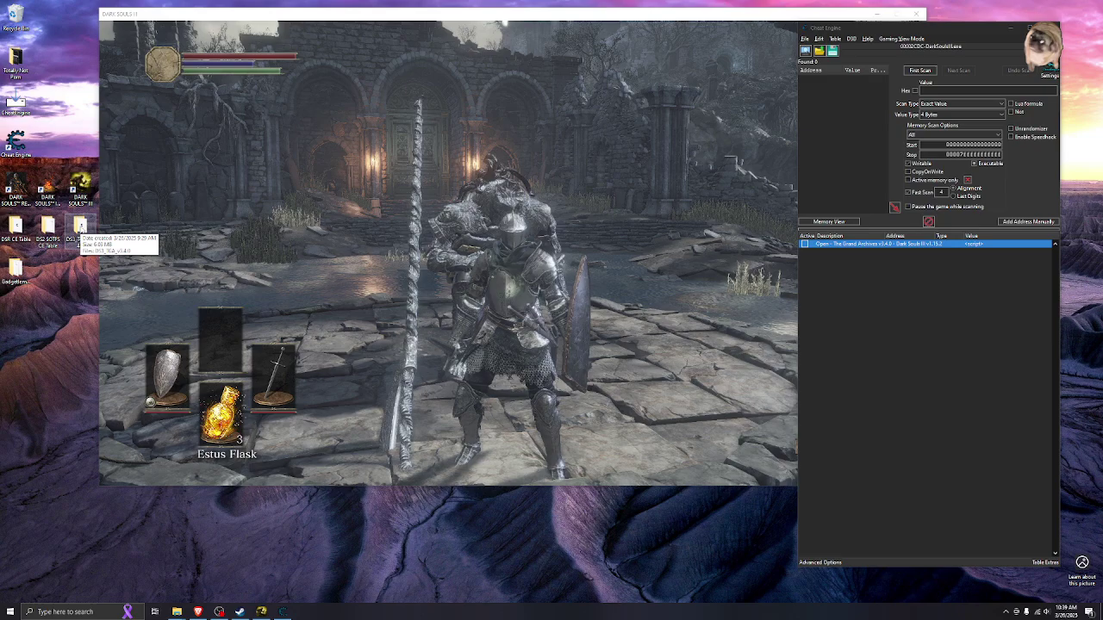
# Open the DS3_TGA_v3.4.0 cheat table from its desktop folder and attach Cheat Engine to the DARK SOULS III process.
pyautogui.doubleClick(79, 226)
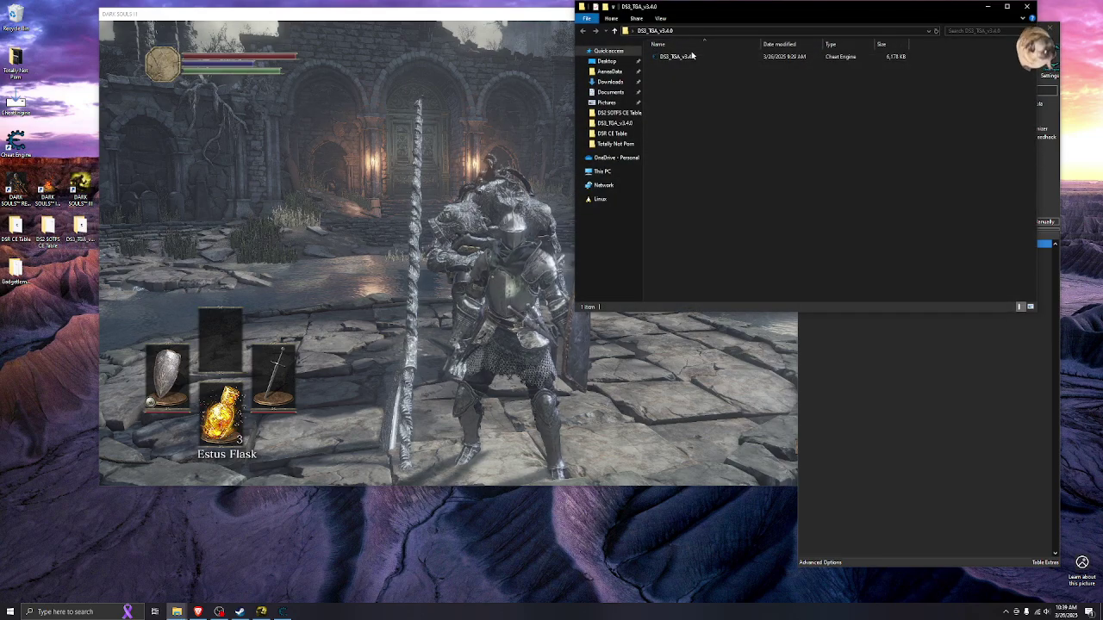
pyautogui.doubleClick(687, 57)
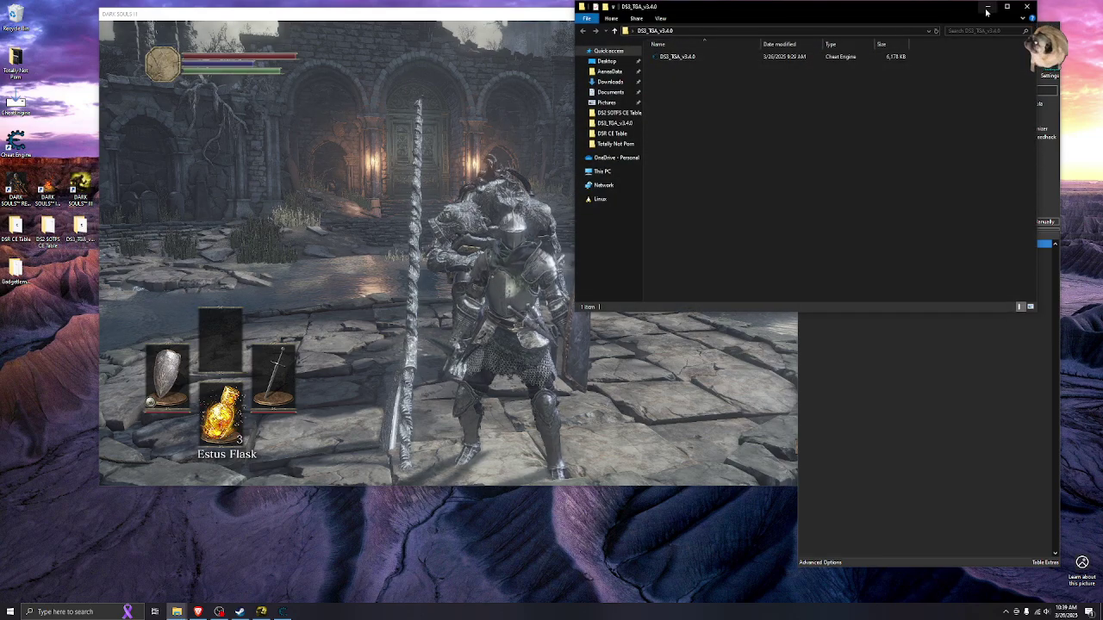
pyautogui.click(806, 52)
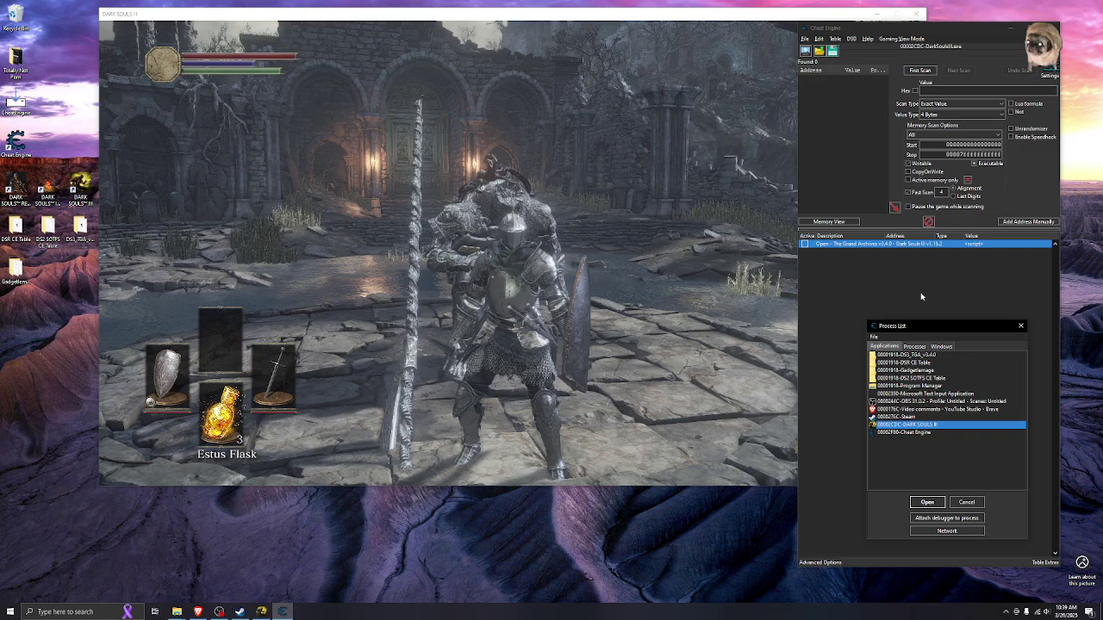
pyautogui.click(927, 503)
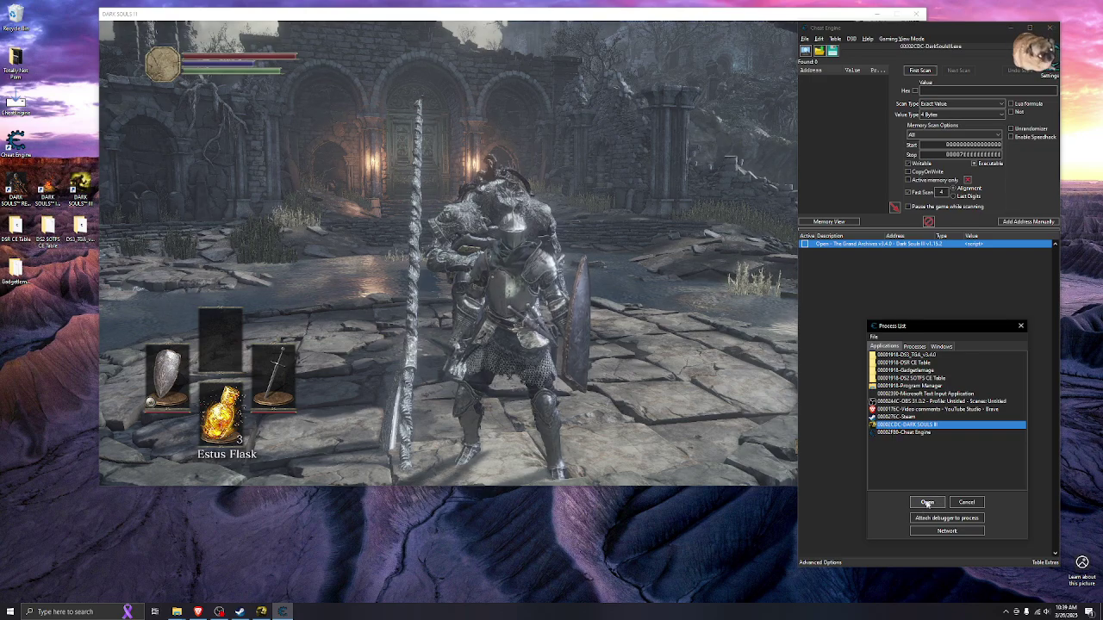
# Activate the table's Open script and freeze the character's Stamina, checking it in the game.
pyautogui.click(805, 244)
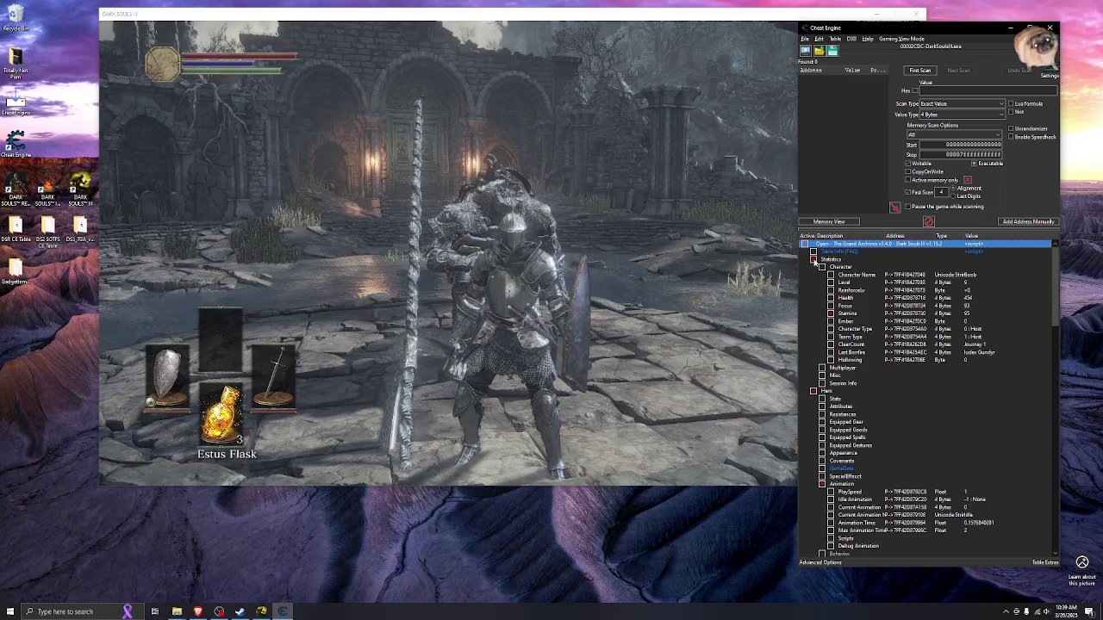
pyautogui.click(831, 320)
pyautogui.hotkey('alt', 'Tab')
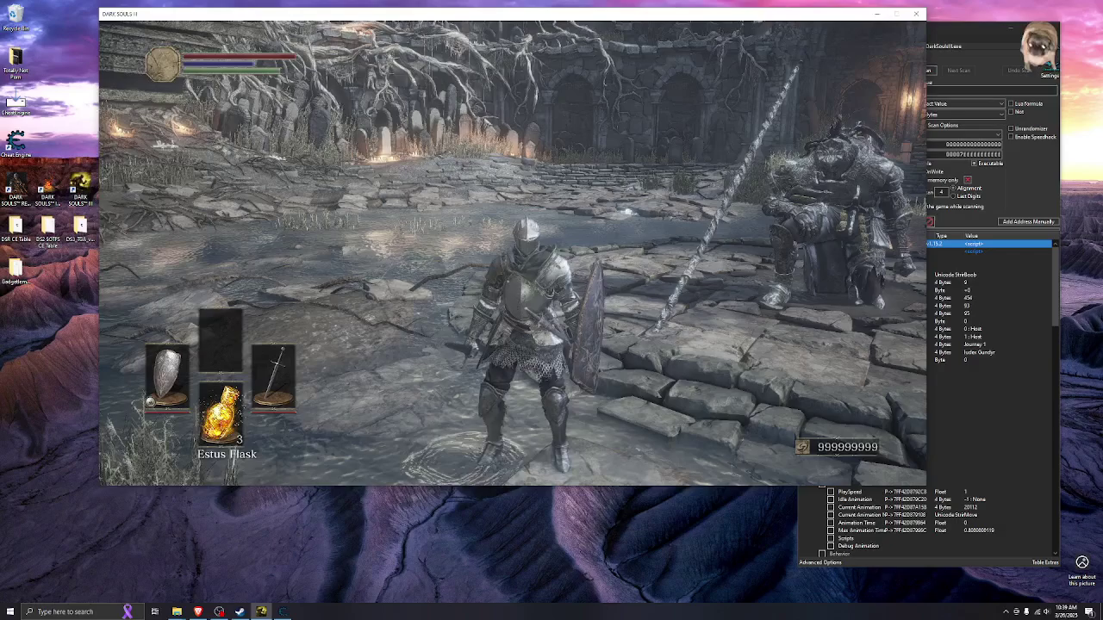
pyautogui.hotkey('alt', 'Tab')
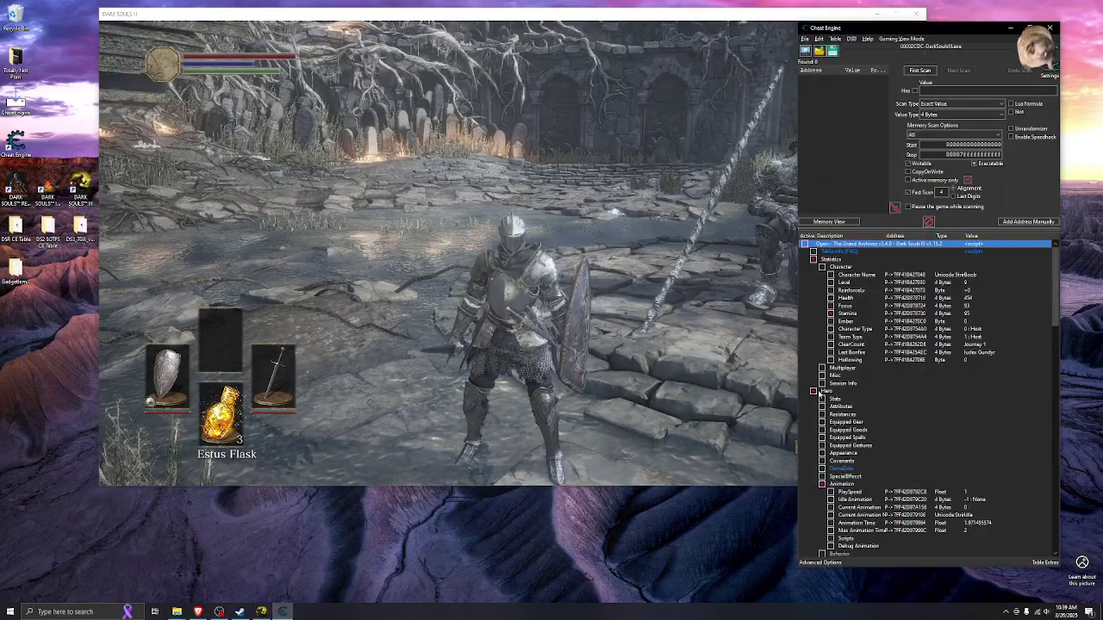
# Try a different PlaySpeed for the hero's animation, ending with the value set back to 1.
pyautogui.scroll(-2, 832, 481)
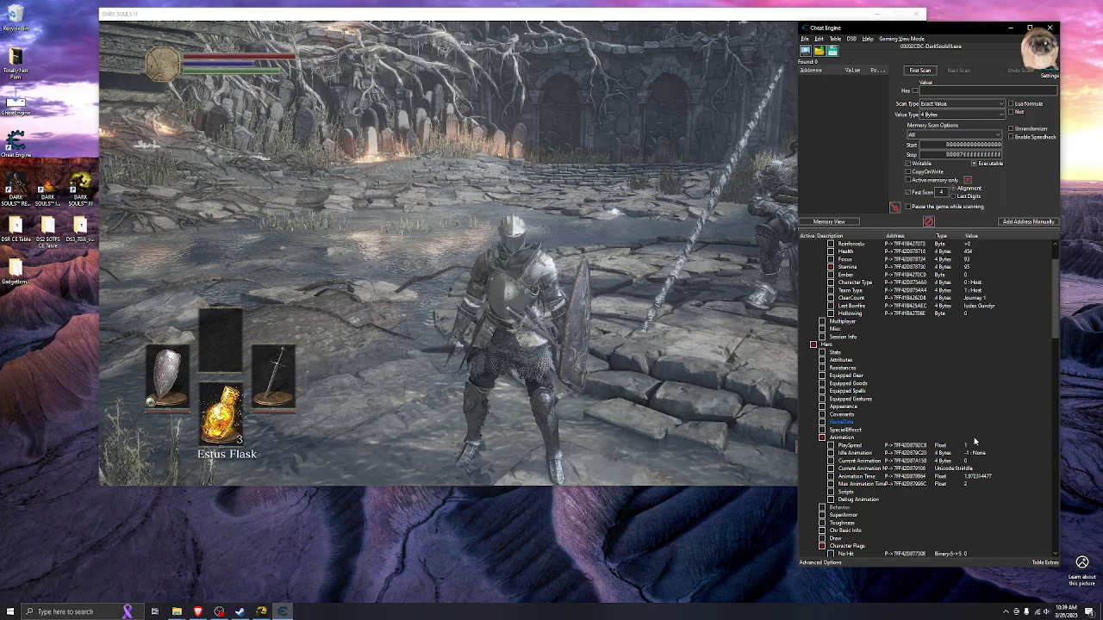
pyautogui.doubleClick(970, 445)
pyautogui.press('Return')
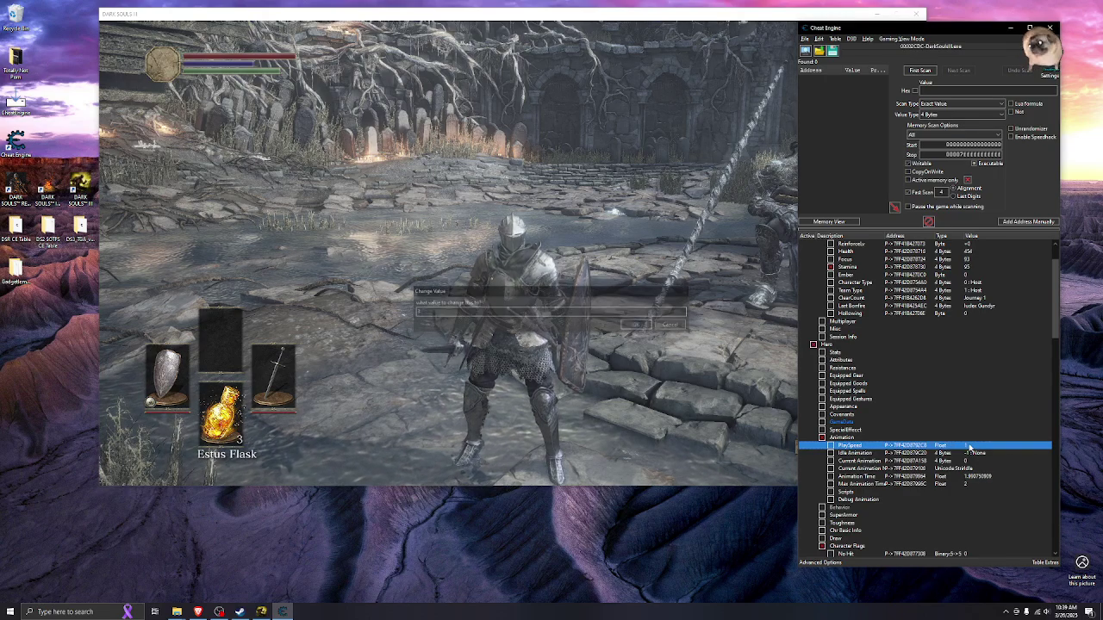
pyautogui.doubleClick(970, 445)
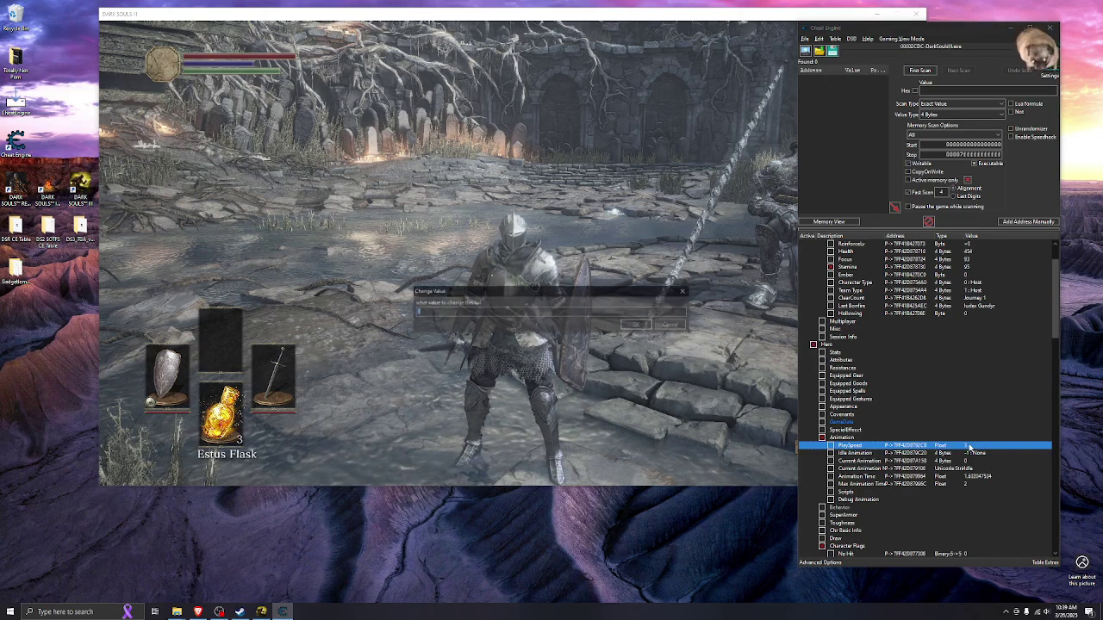
pyautogui.press('Return')
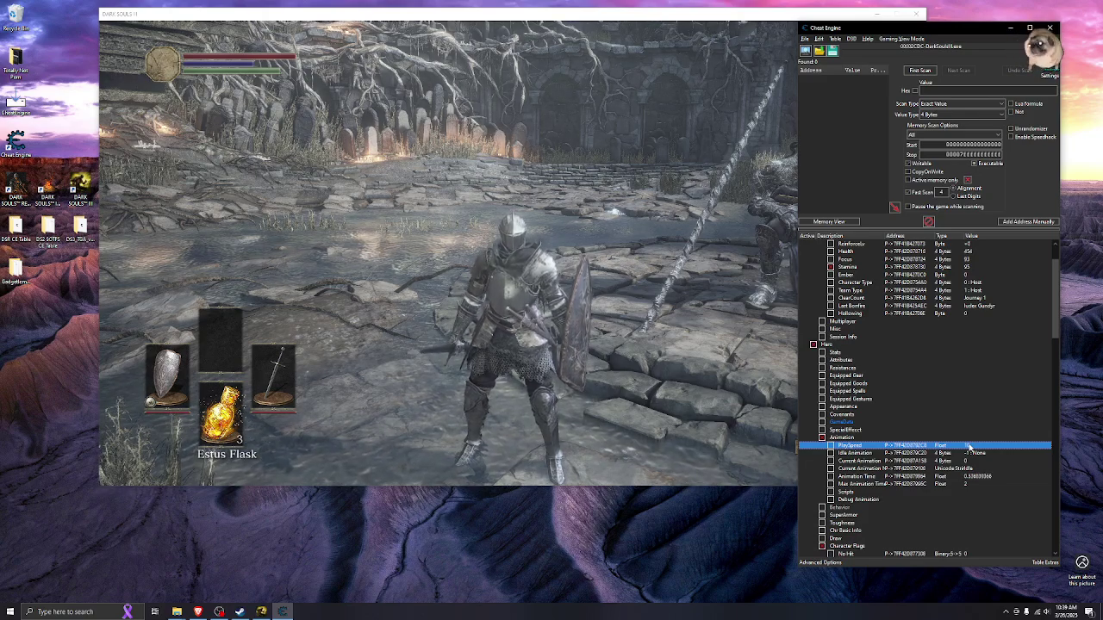
pyautogui.doubleClick(970, 447)
pyautogui.press('Return')
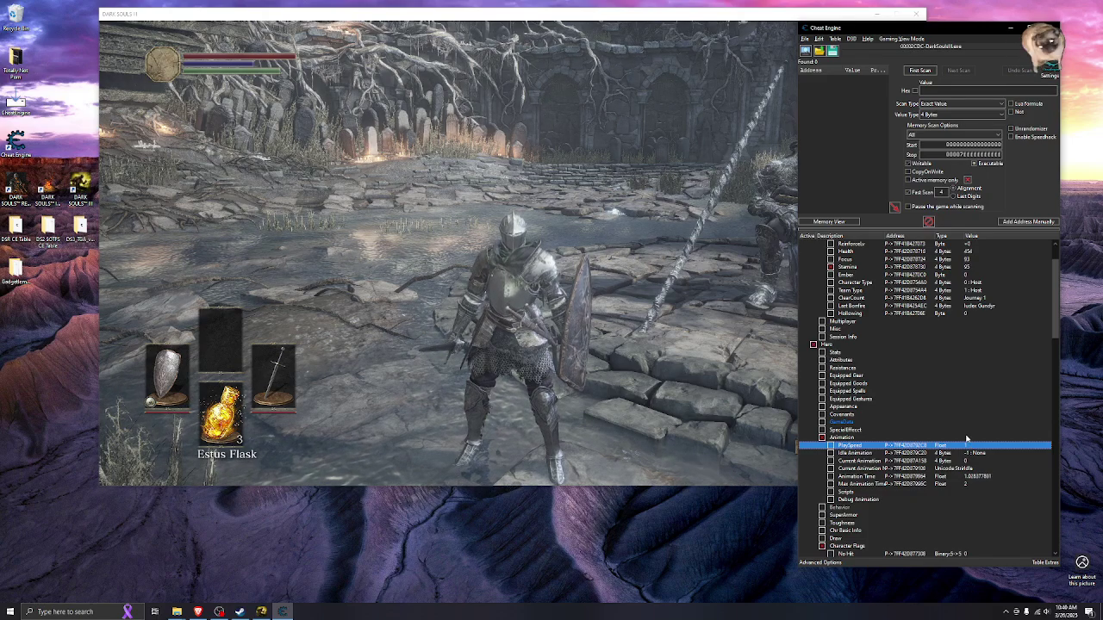
# Look through the Character Flags, World Flags and NPCs entries of the table.
pyautogui.scroll(-5, 965, 446)
pyautogui.scroll(-2, 869, 419)
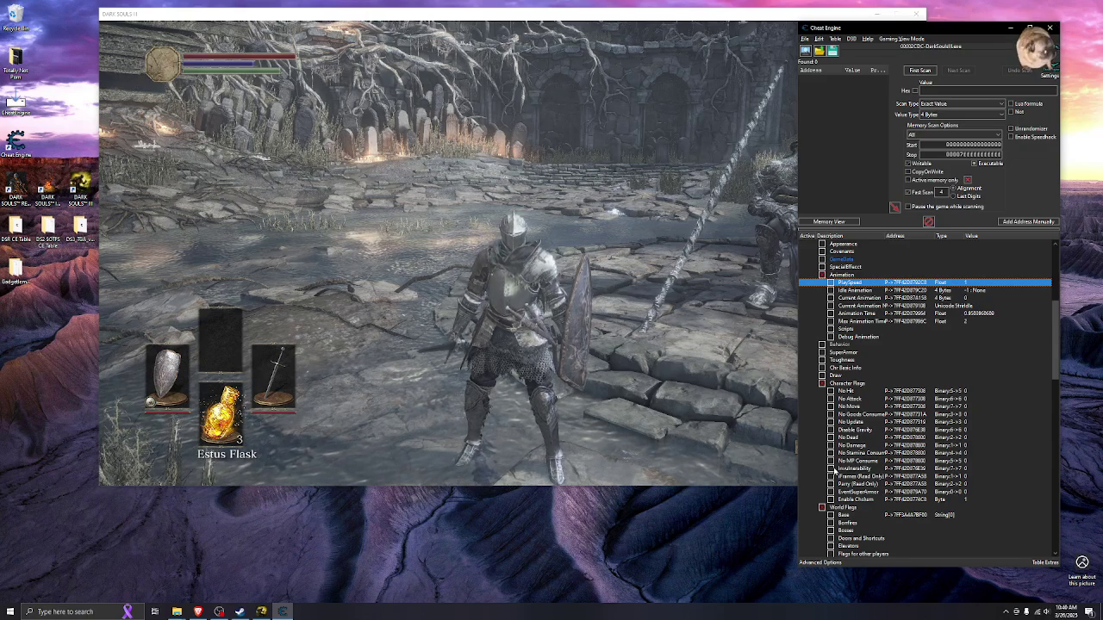
pyautogui.scroll(-3, 829, 380)
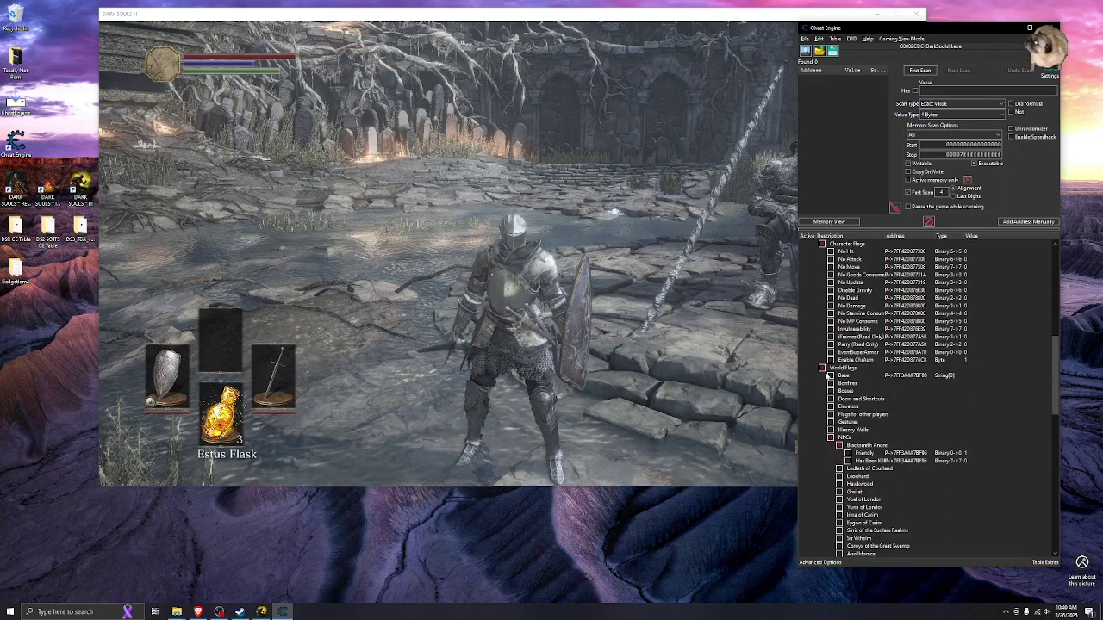
pyautogui.scroll(-1, 829, 376)
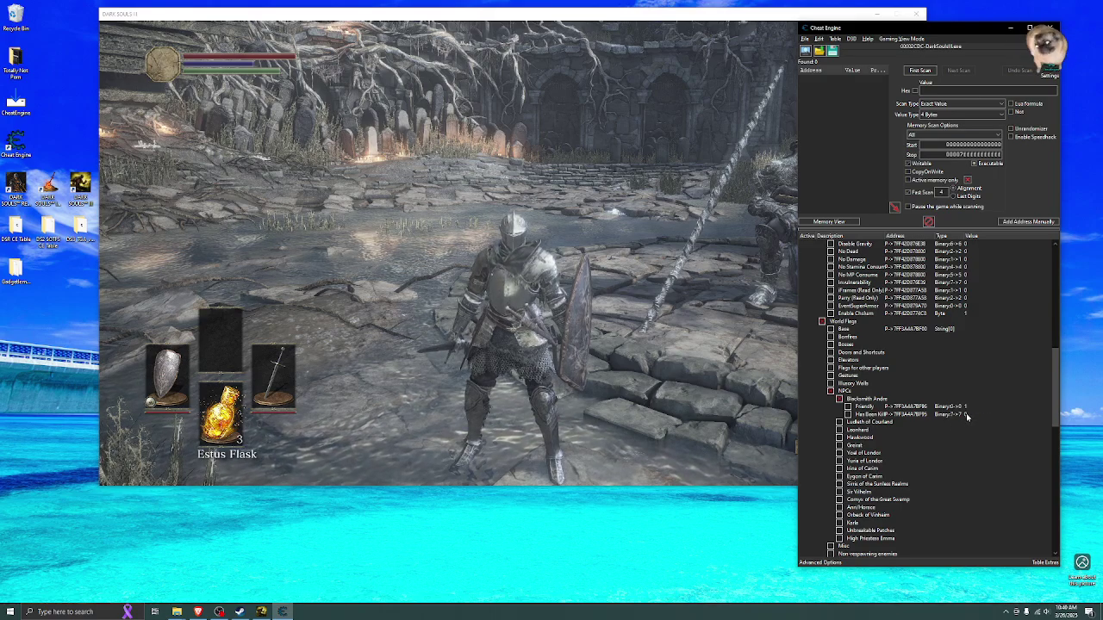
pyautogui.scroll(-3, 853, 406)
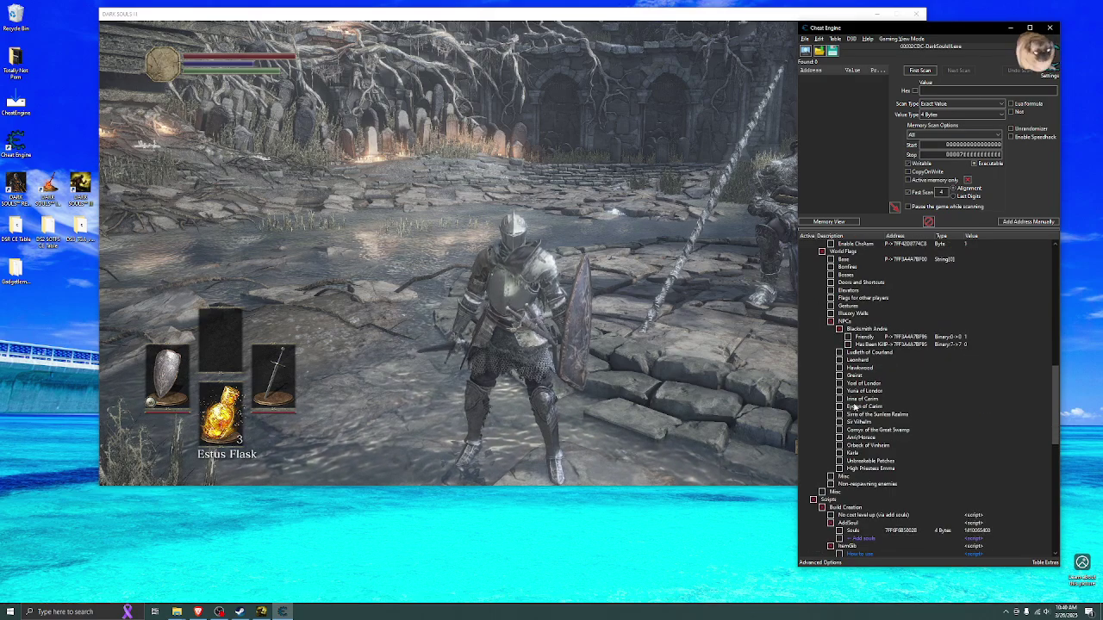
pyautogui.scroll(-3, 845, 415)
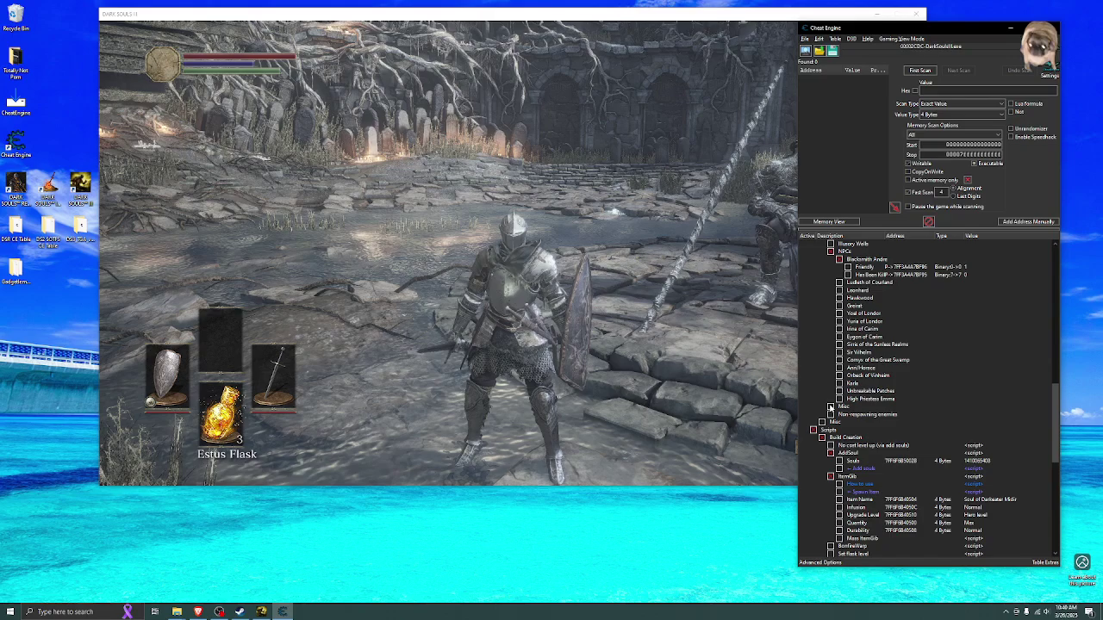
# Set the Souls value under AddSoul to 99 and run the Add souls script.
pyautogui.scroll(-4, 830, 407)
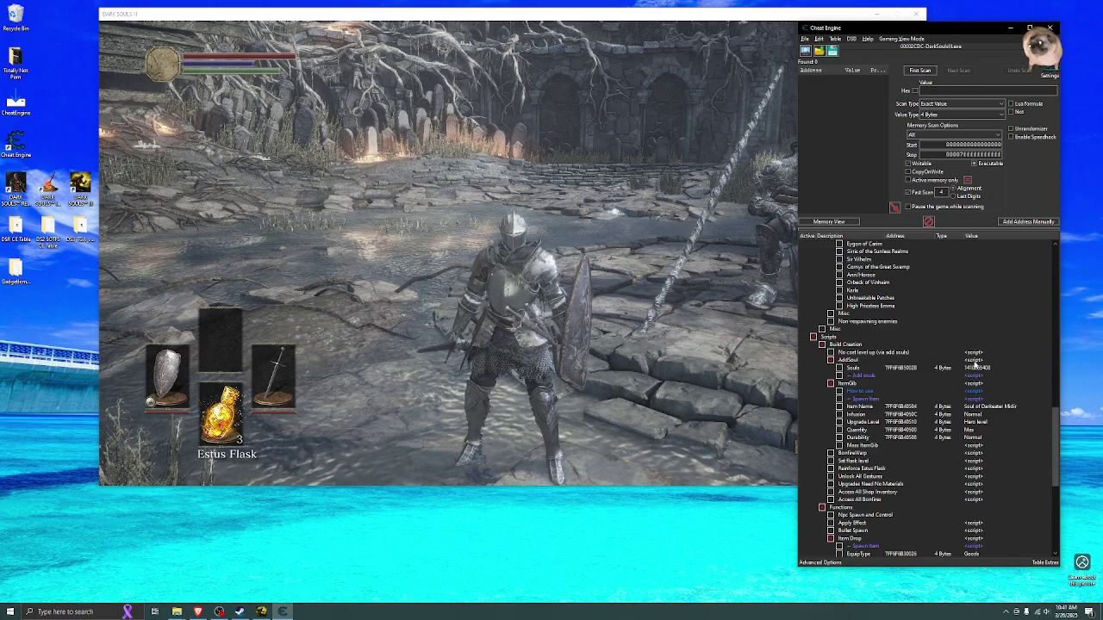
pyautogui.doubleClick(969, 372)
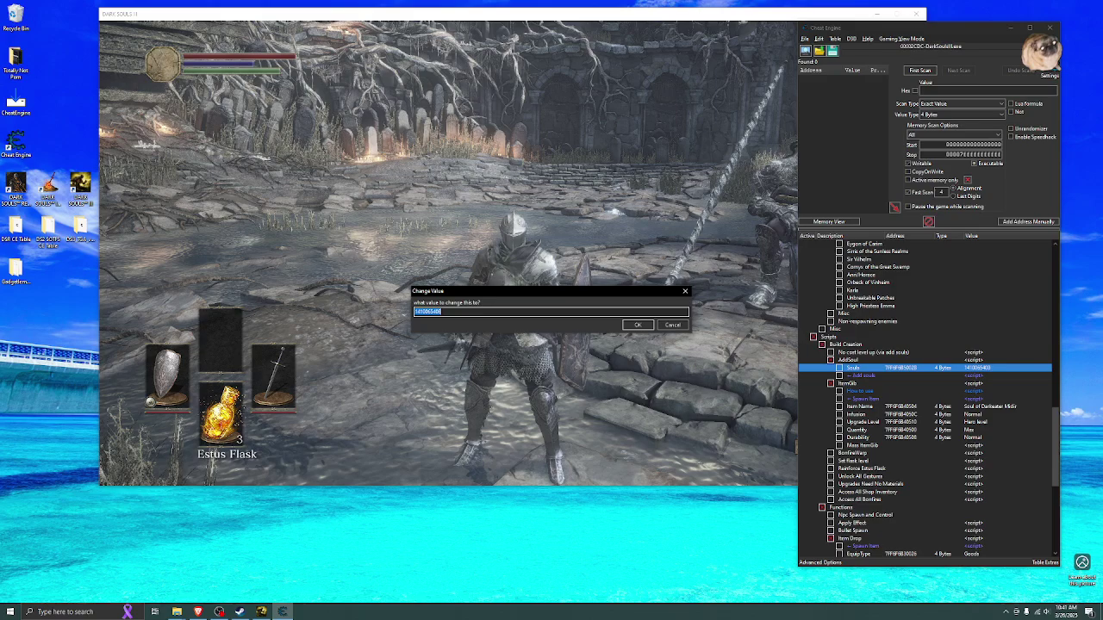
pyautogui.press('Return')
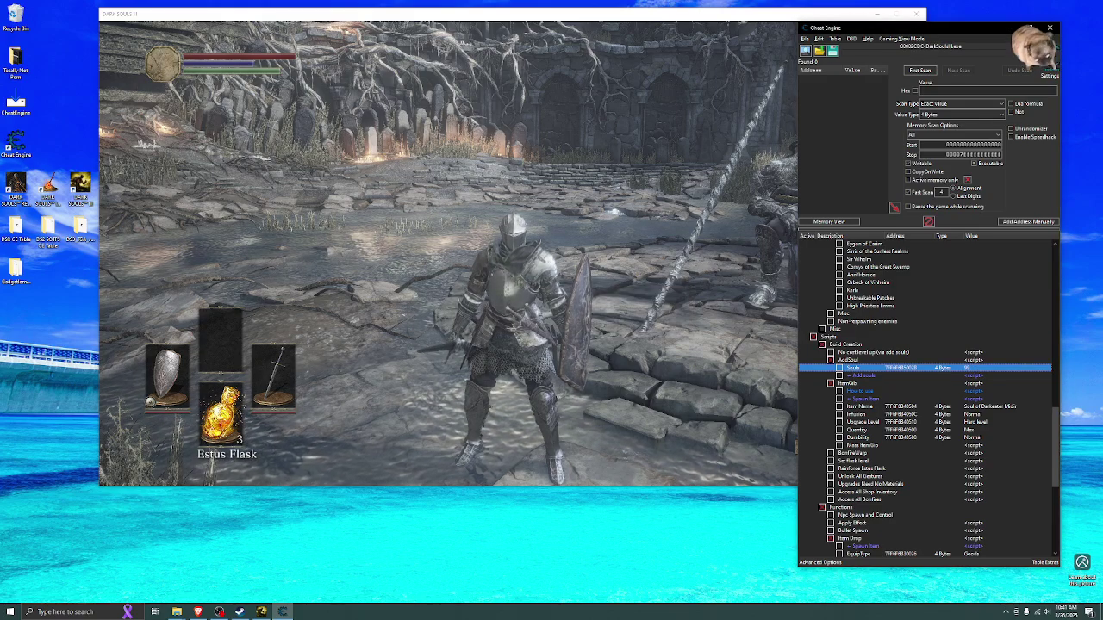
pyautogui.click(839, 377)
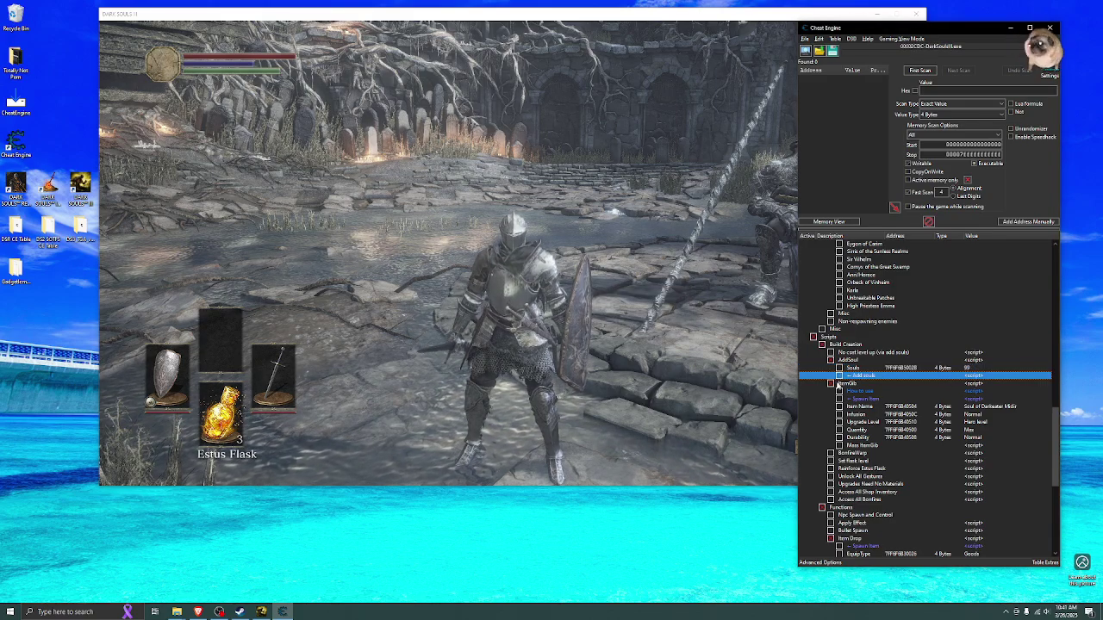
# Shift the Cheat Engine window slightly and set the ItemGib item name to Crystal Gem.
pyautogui.moveTo(893, 32); pyautogui.dragTo(843, 44)
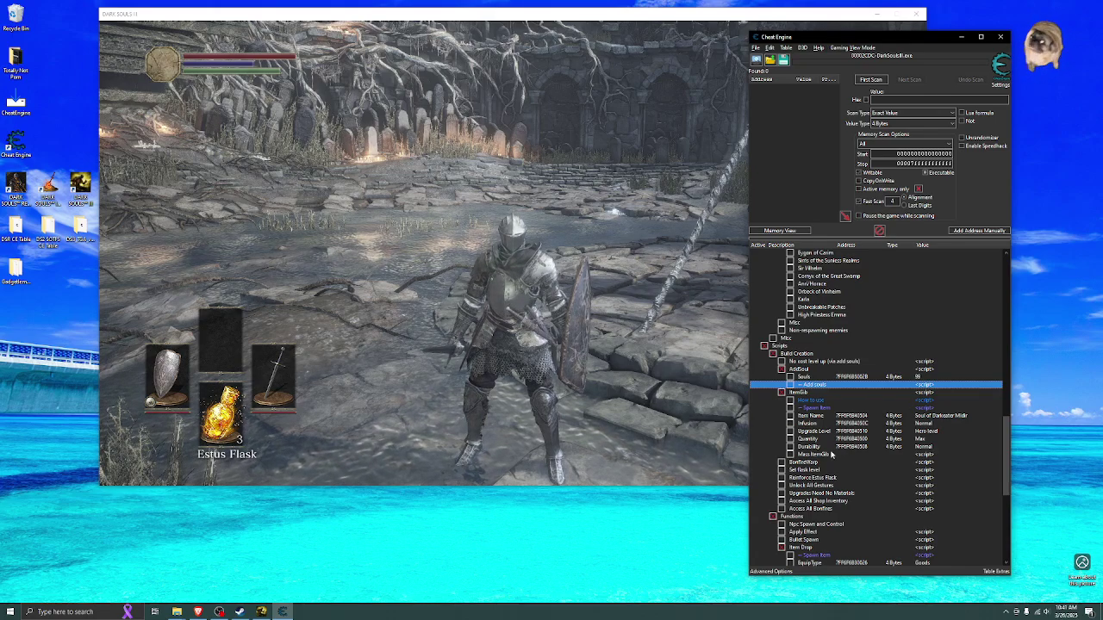
pyautogui.doubleClick(916, 415)
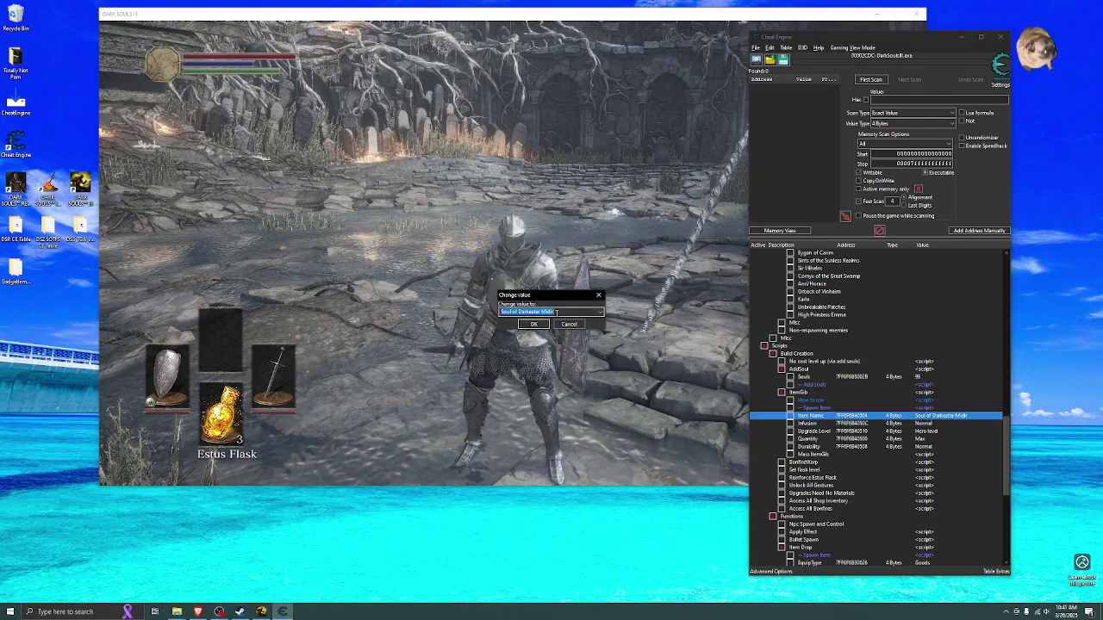
pyautogui.click(598, 312)
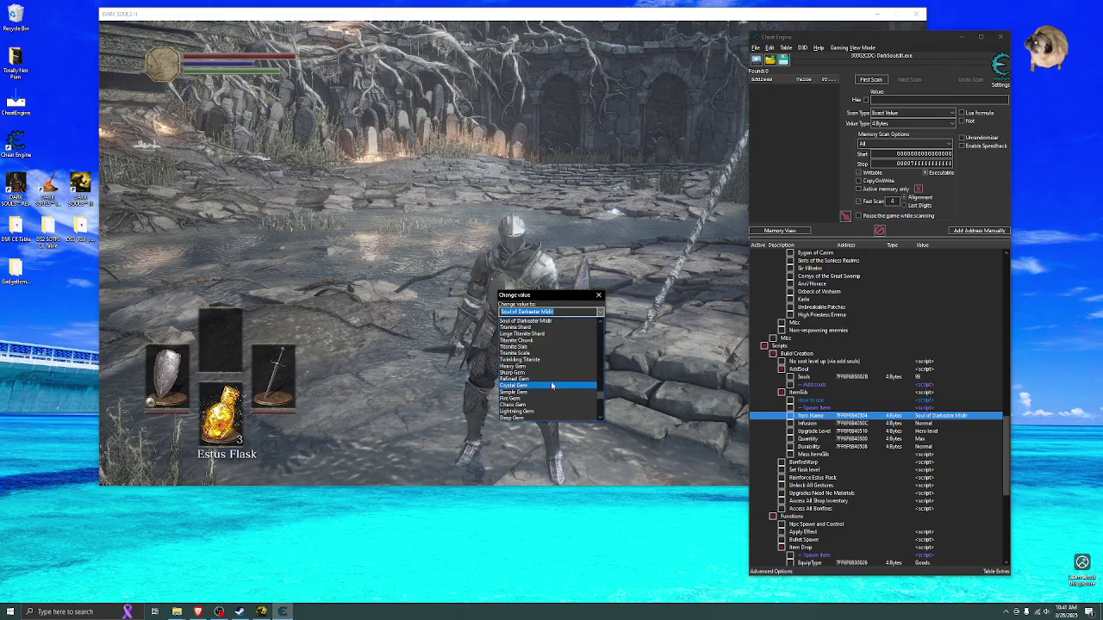
pyautogui.click(556, 382)
pyautogui.press('Return')
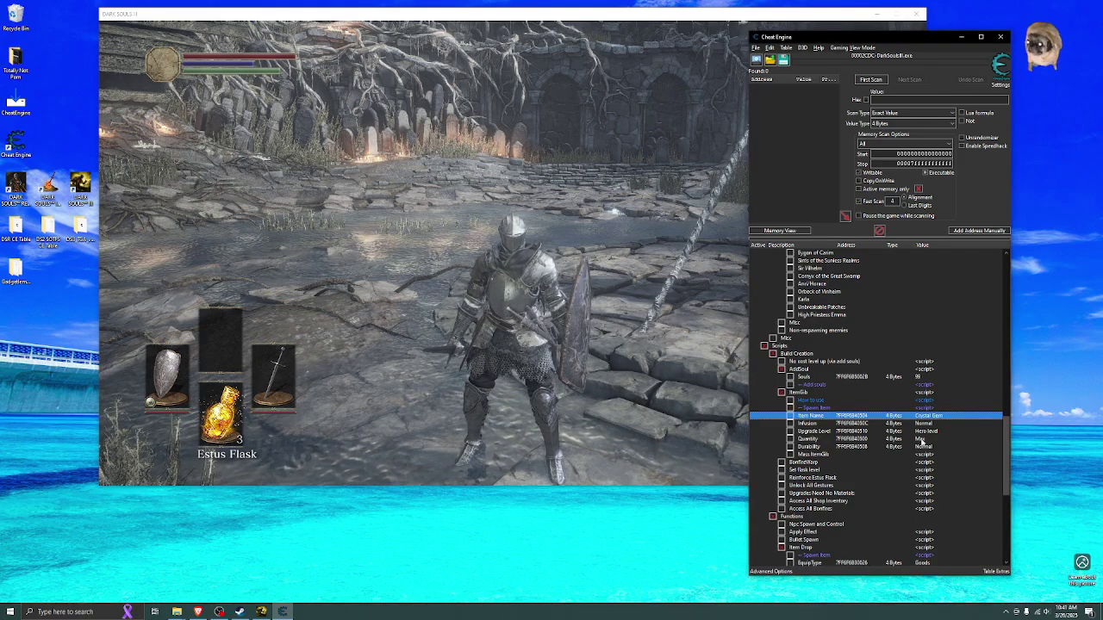
# Set the ItemGib quantity to 10 and spawn the item into the game.
pyautogui.doubleClick(922, 440)
pyautogui.write('10')
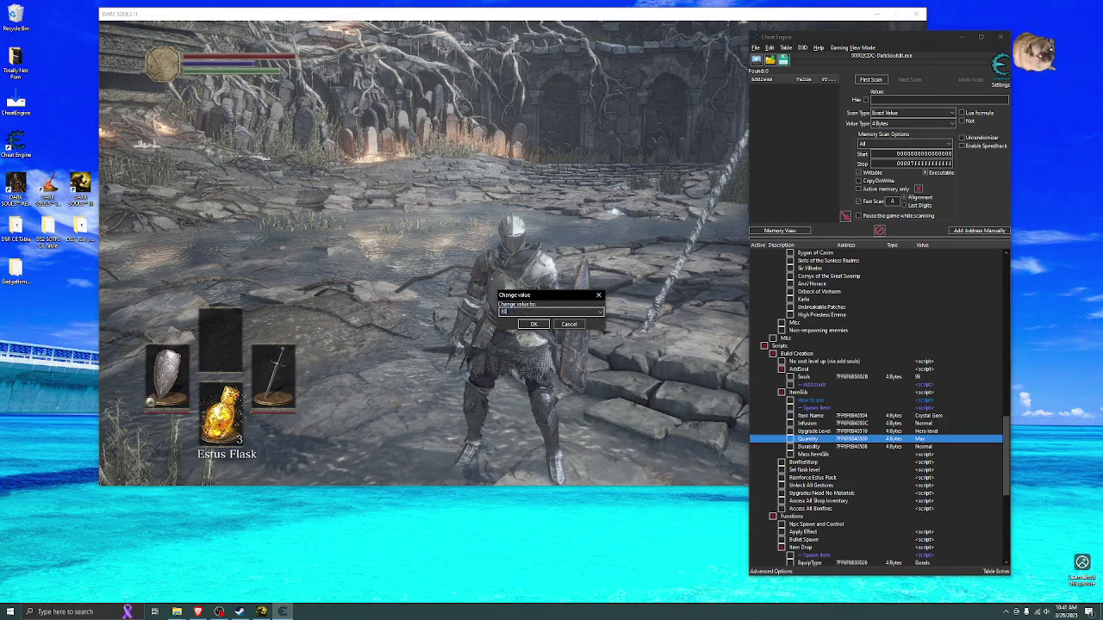
pyautogui.press('Return')
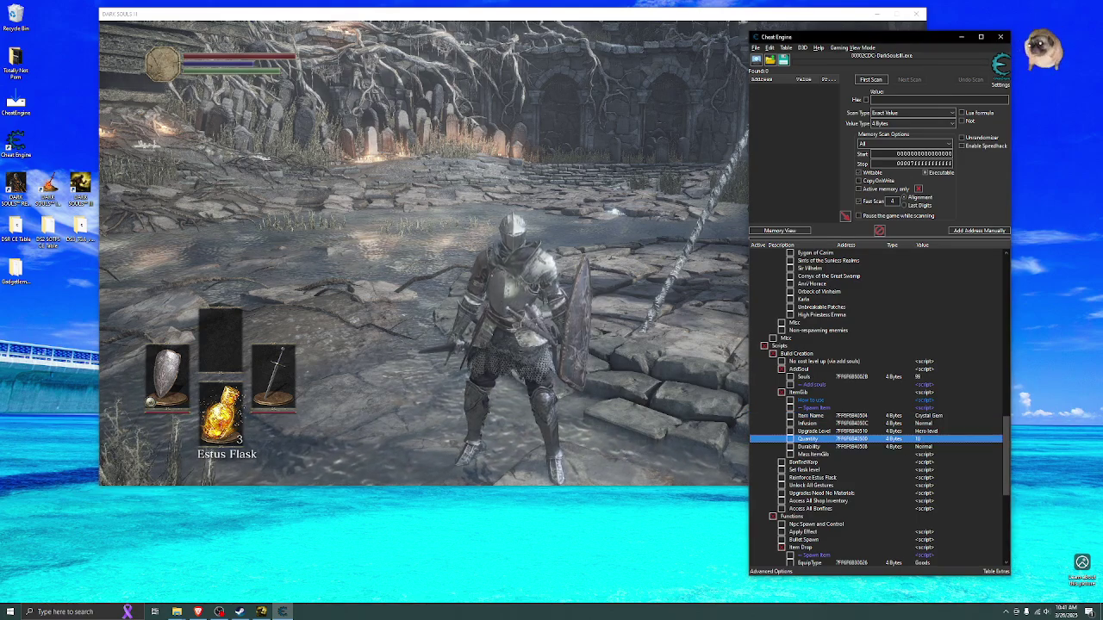
pyautogui.click(790, 409)
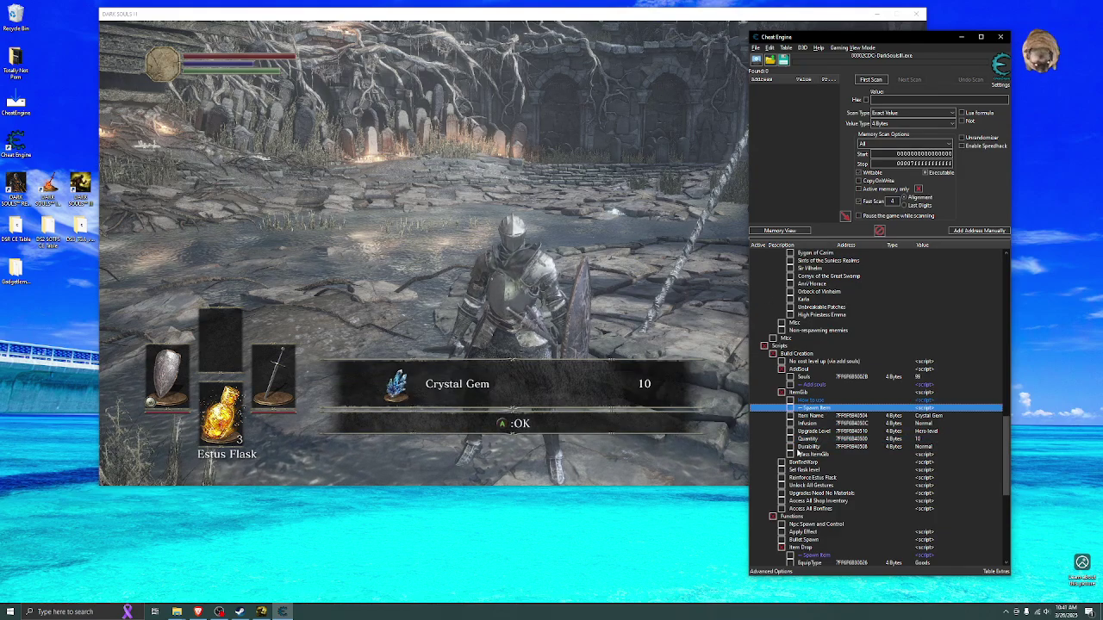
# Run the bonfire Travel script from the Npc Menus group and travel to the Cleansing Chapel bonfire in the Cathedral of the Deep.
pyautogui.scroll(-3, 799, 438)
pyautogui.scroll(-3, 774, 377)
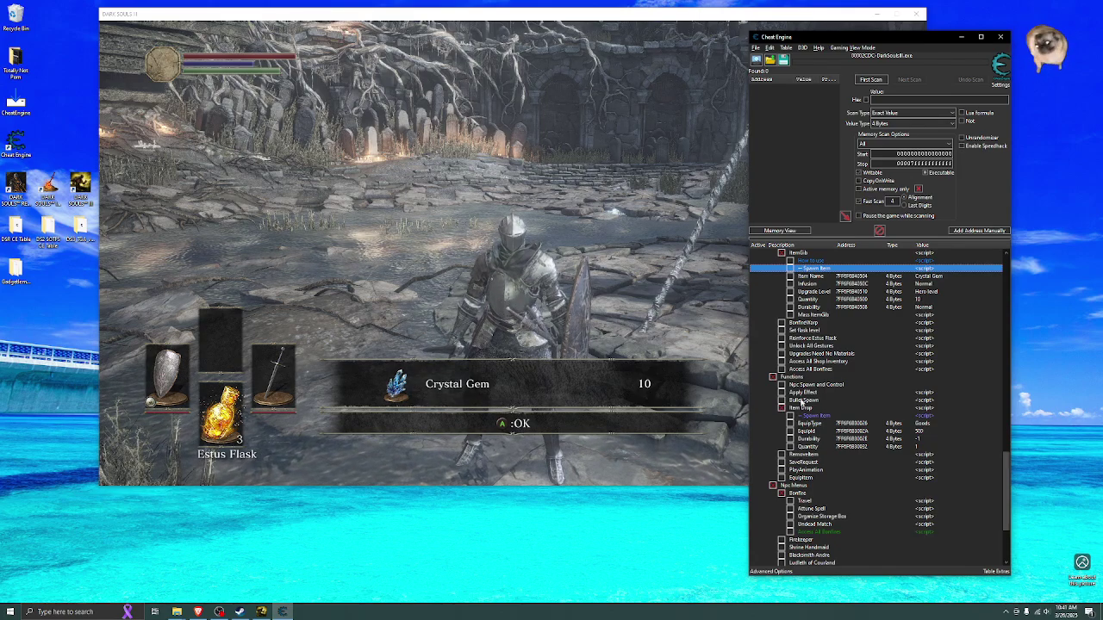
pyautogui.scroll(-3, 804, 437)
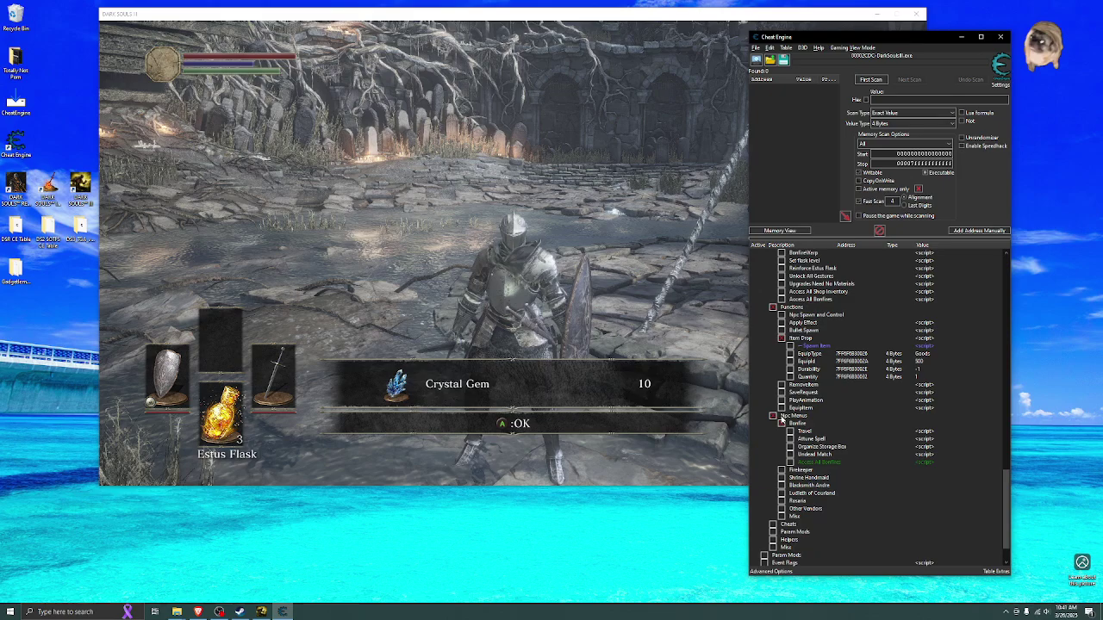
pyautogui.click(790, 432)
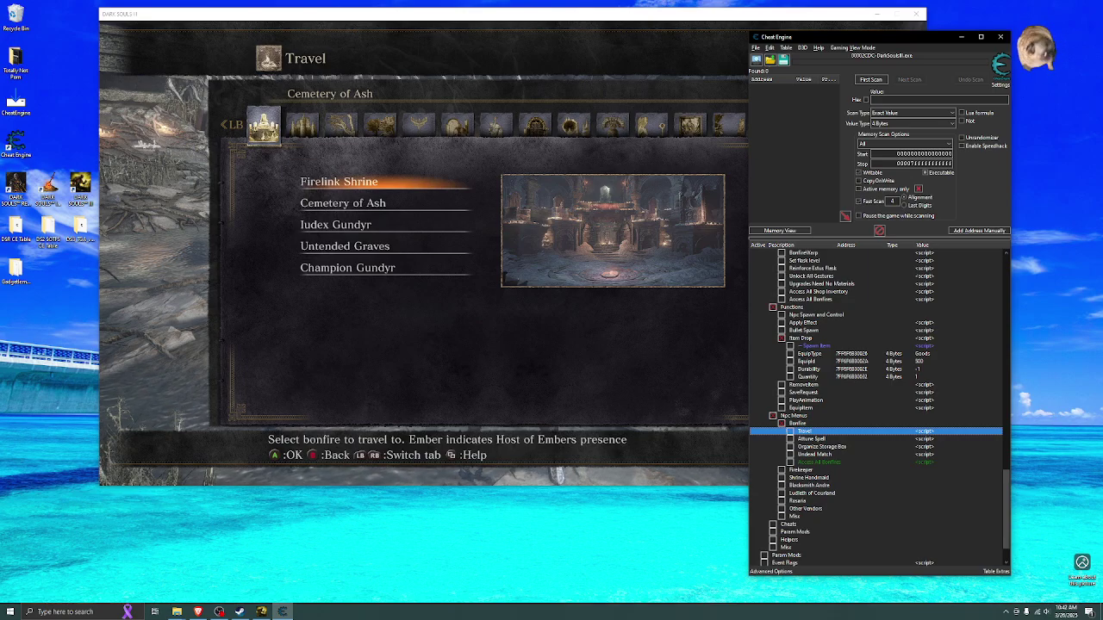
pyautogui.click(421, 128)
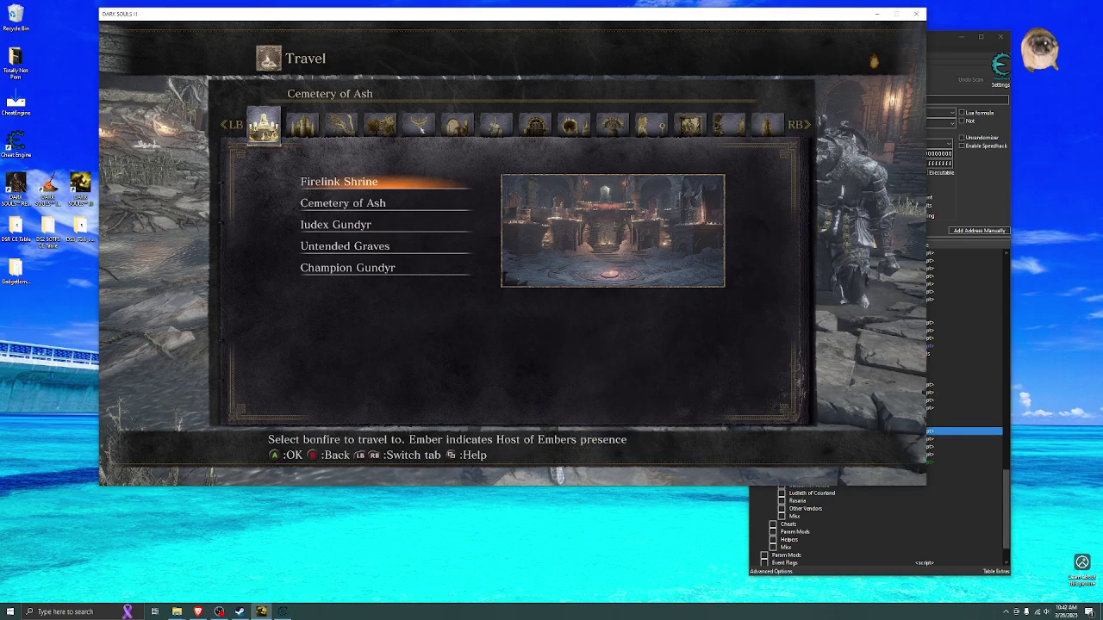
pyautogui.click(422, 128)
pyautogui.doubleClick(342, 203)
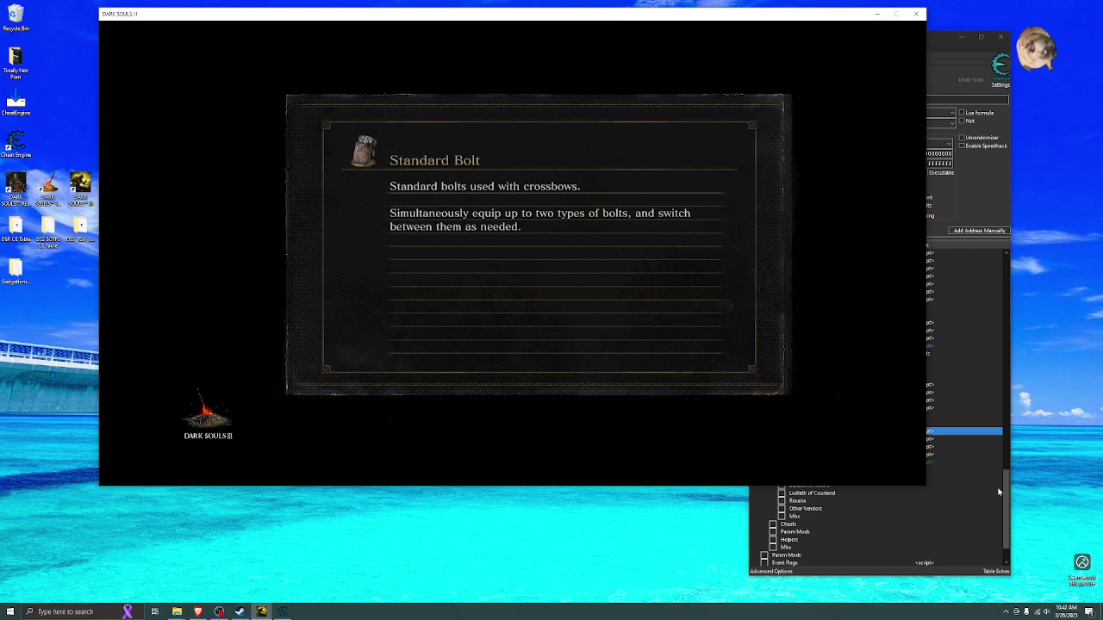
# Expand the Blacksmith Andre and Rosaria groups under Npc Menus to view their options, returning to the start of the table.
pyautogui.click(998, 488)
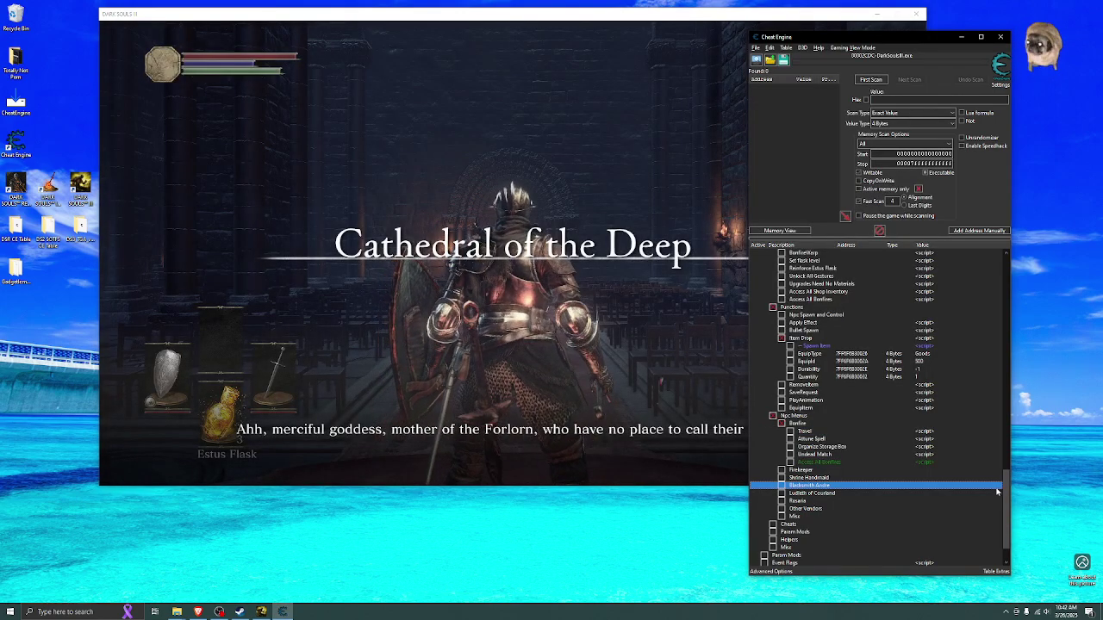
pyautogui.click(782, 488)
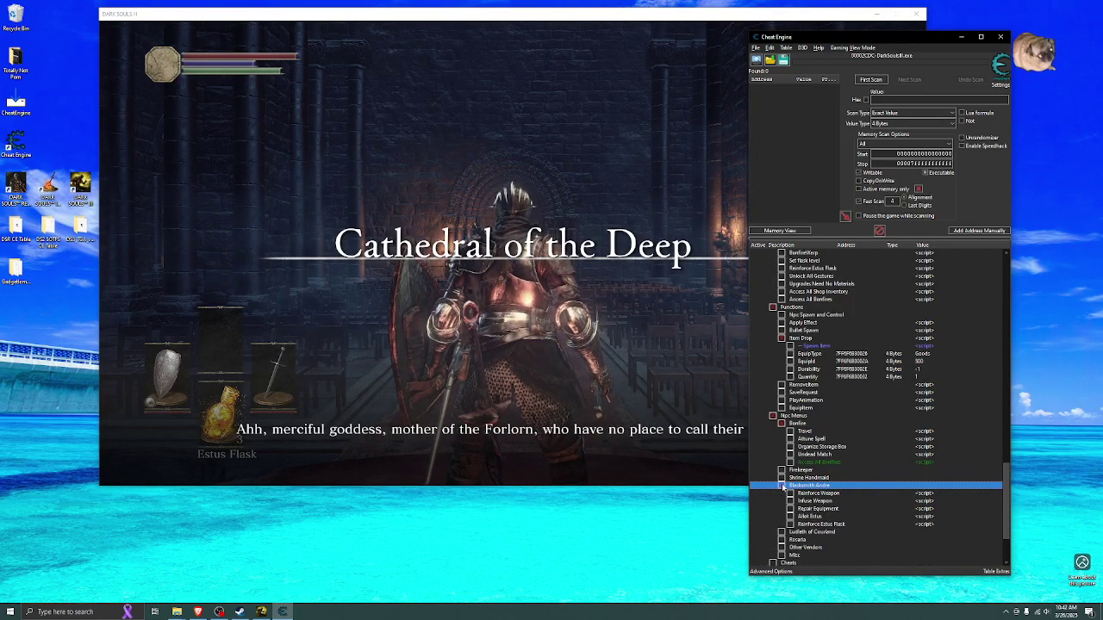
pyautogui.click(782, 539)
pyautogui.scroll(-2, 814, 497)
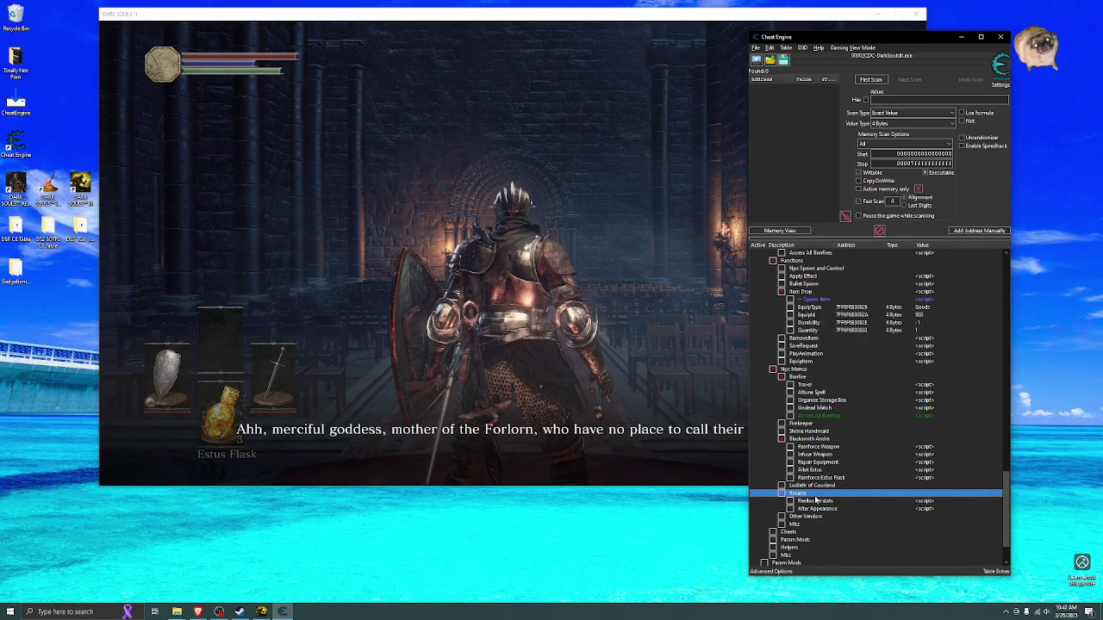
pyautogui.scroll(10, 906, 468)
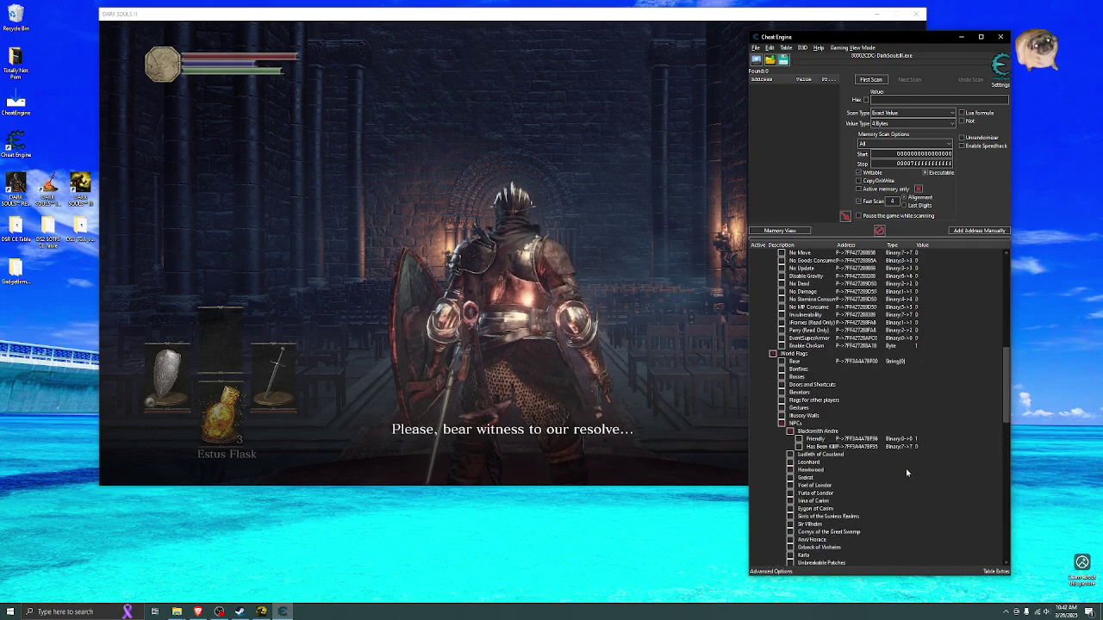
pyautogui.scroll(6, 906, 467)
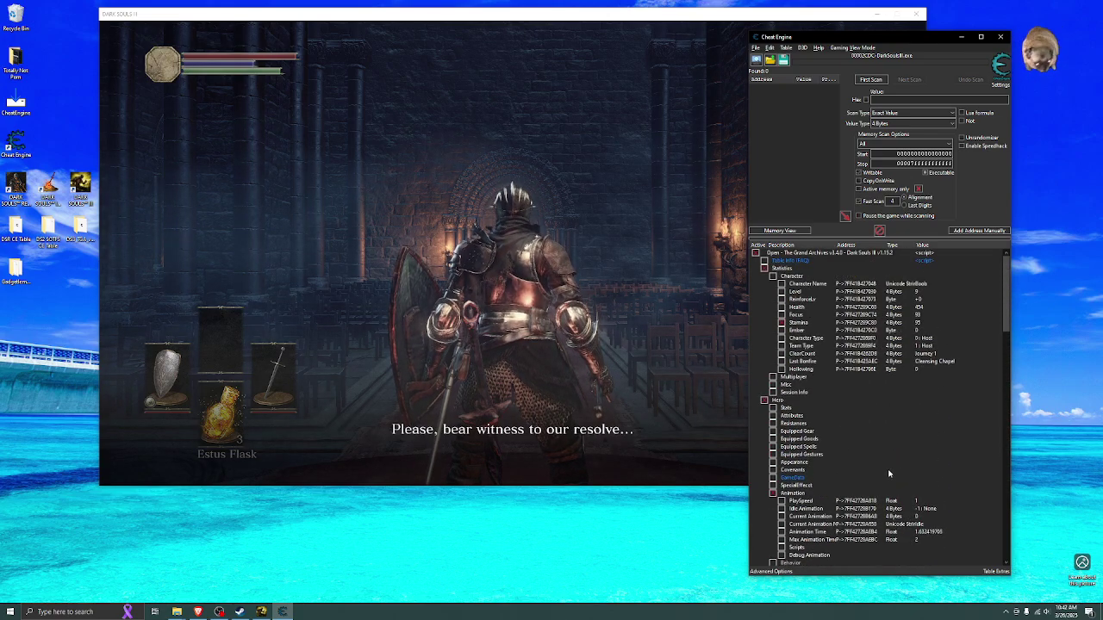